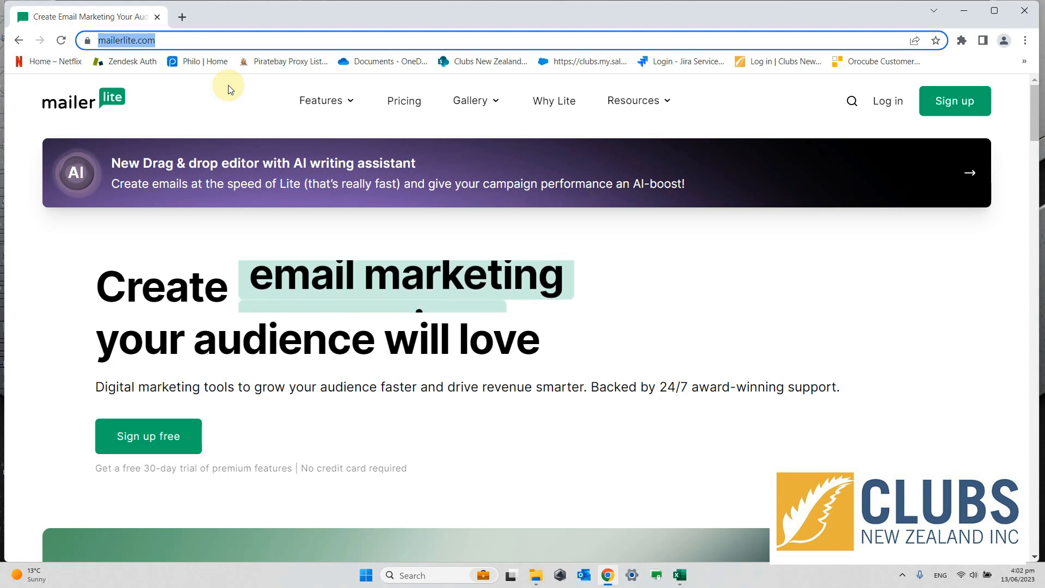
- Open mailerlite.com and go to the account login page
type("mail")
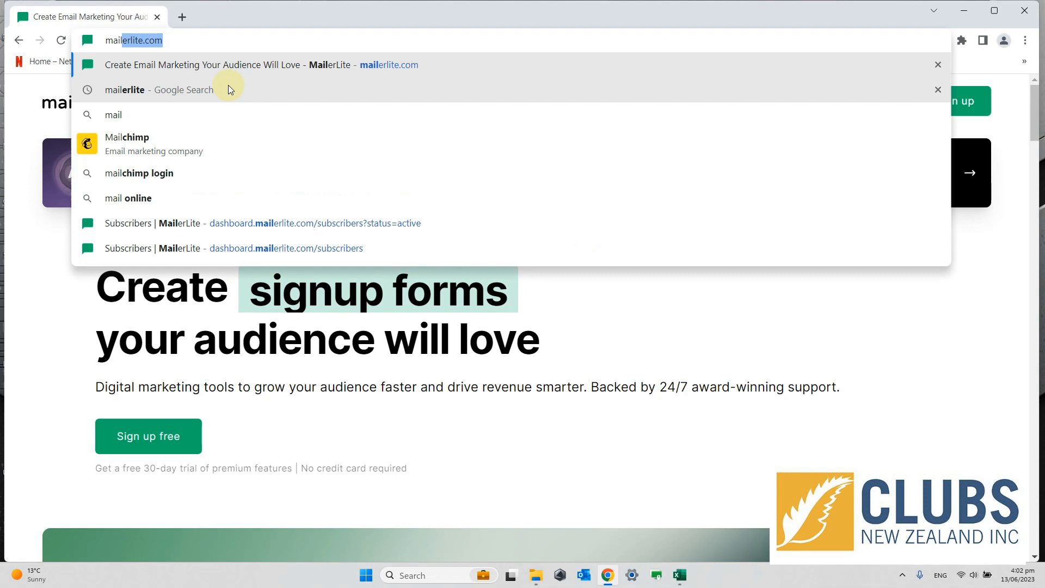
type("erlite")
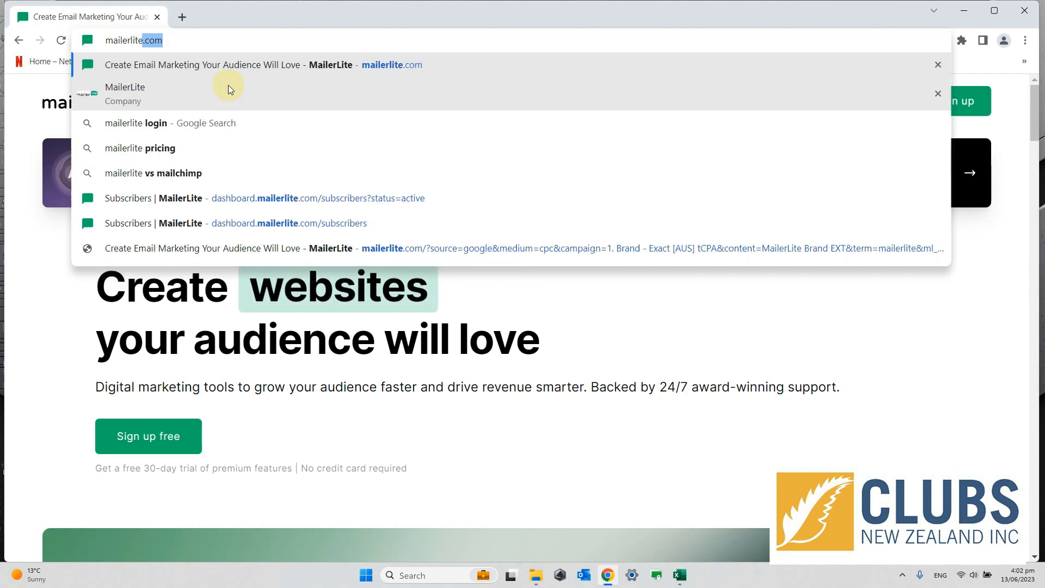
key("Return")
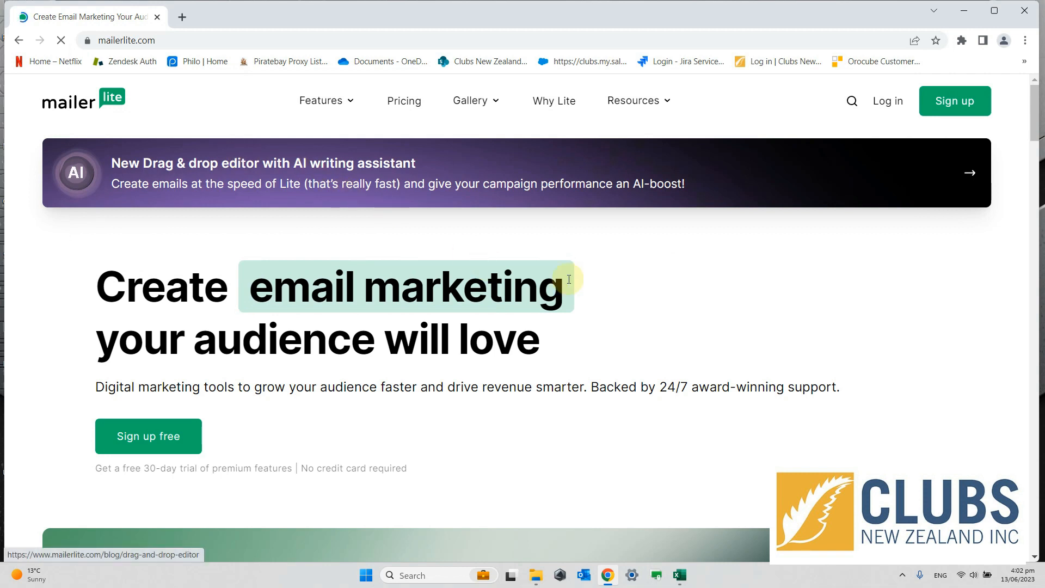
left_click(961, 107)
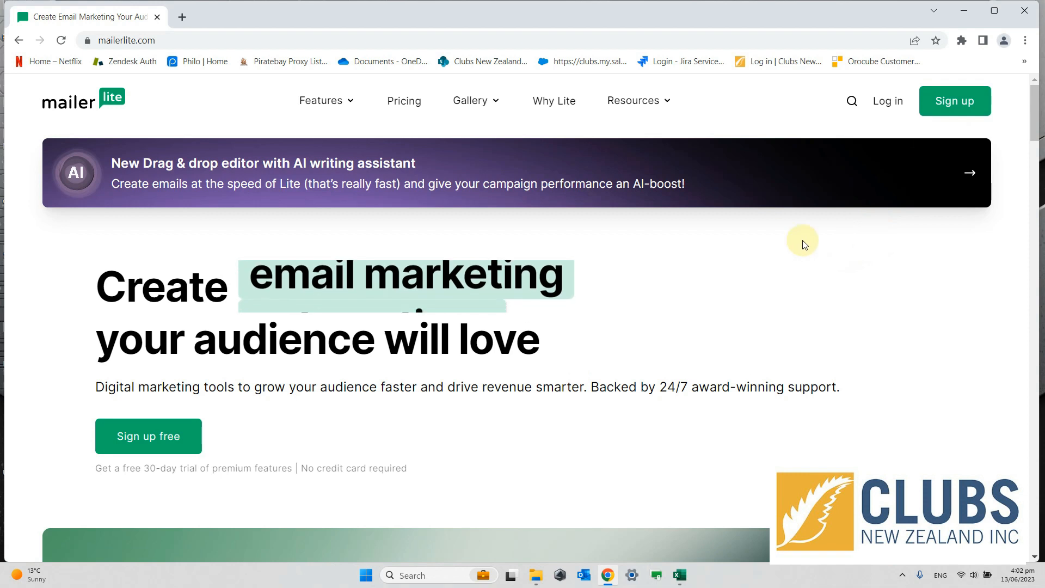
left_click(885, 101)
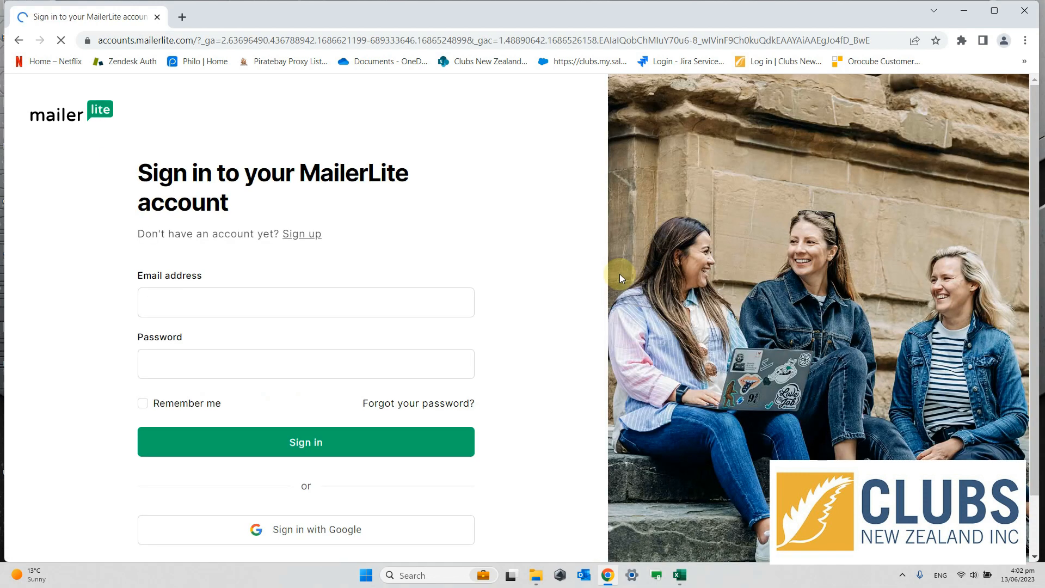
- Sign in to the MailerLite account with the saved e-mail address and password
left_click(304, 308)
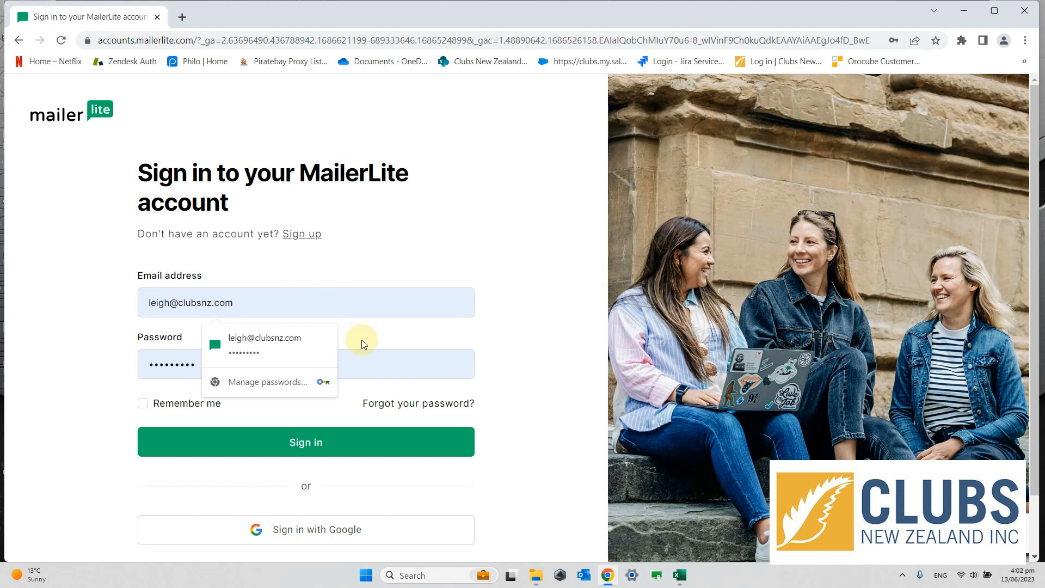
left_click(399, 363)
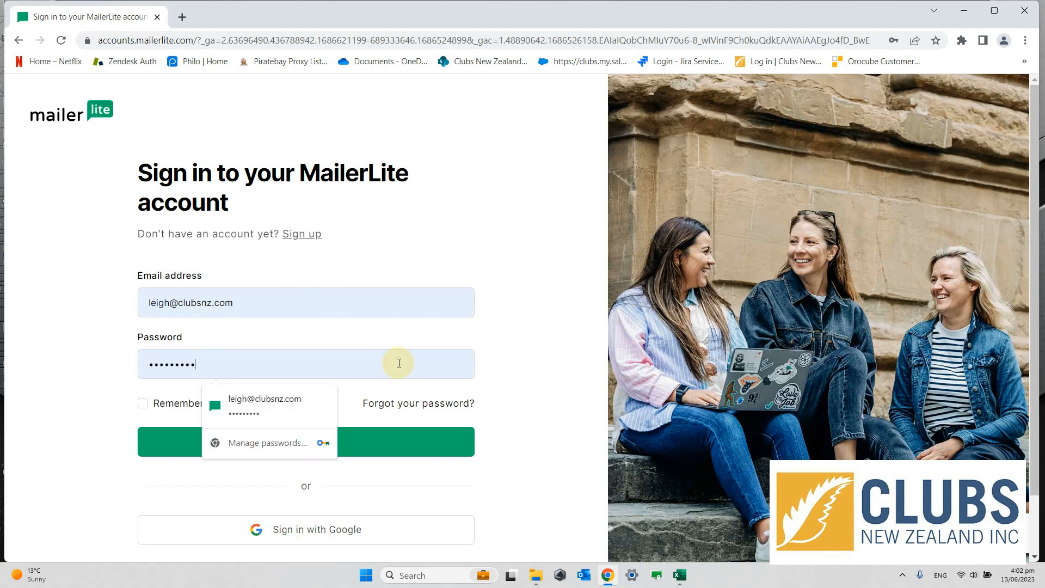
left_click(412, 440)
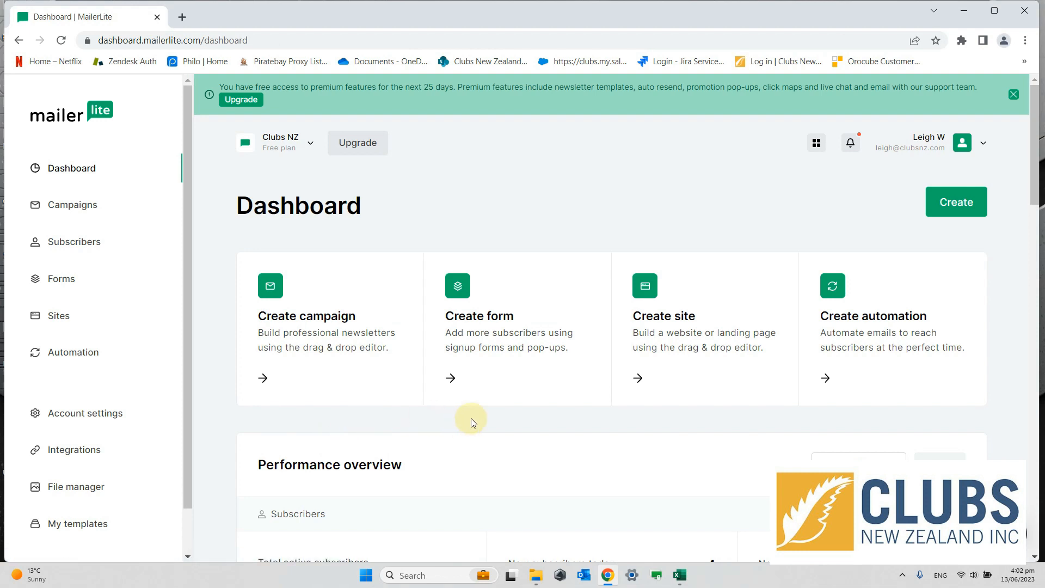
- Start adding new subscribers from the Subscribers page and go to the CSV or TXT file upload area
left_click(69, 248)
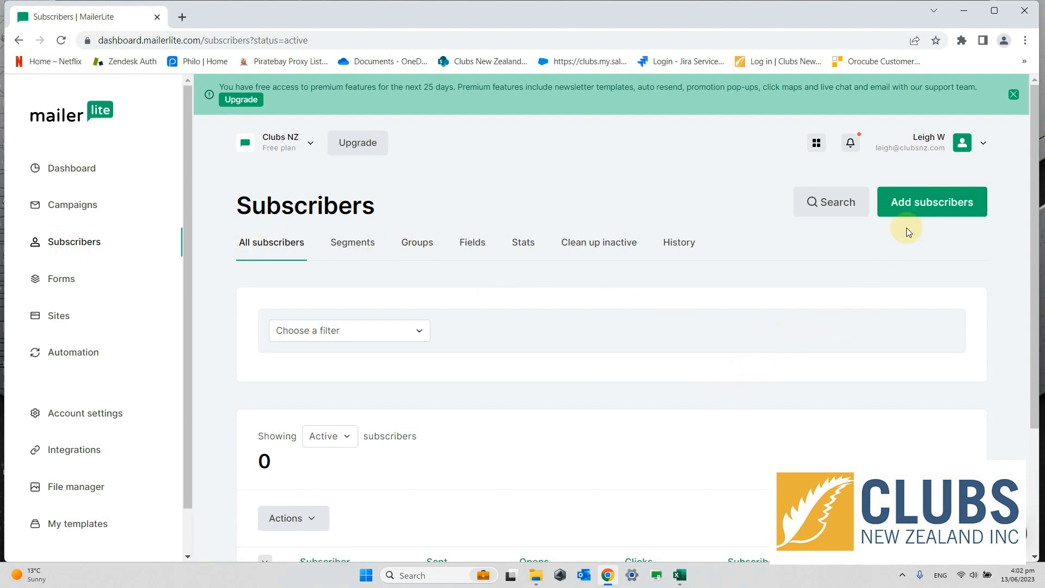
left_click(928, 205)
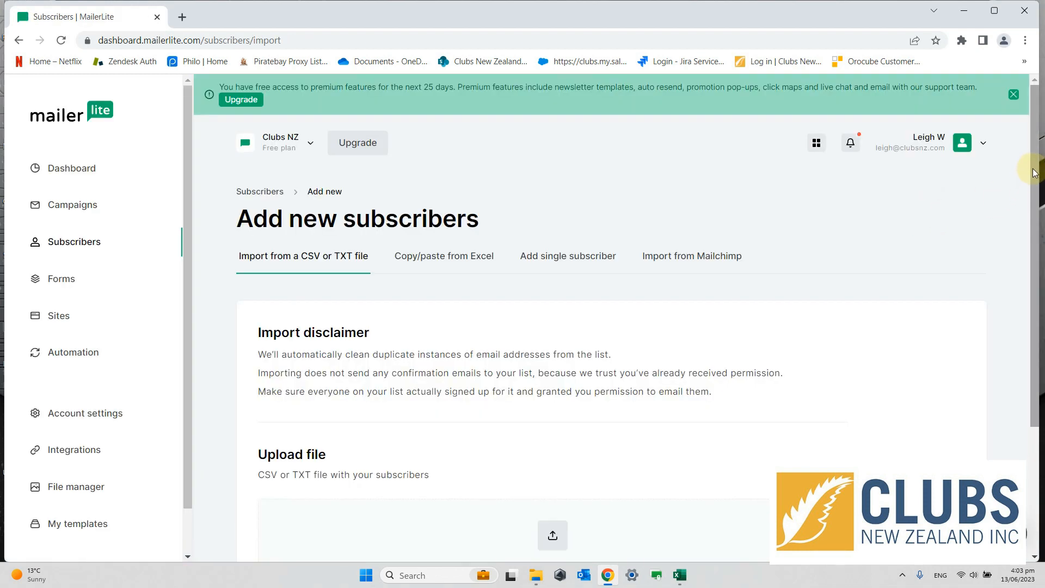
left_click_drag(1034, 173, 1027, 303)
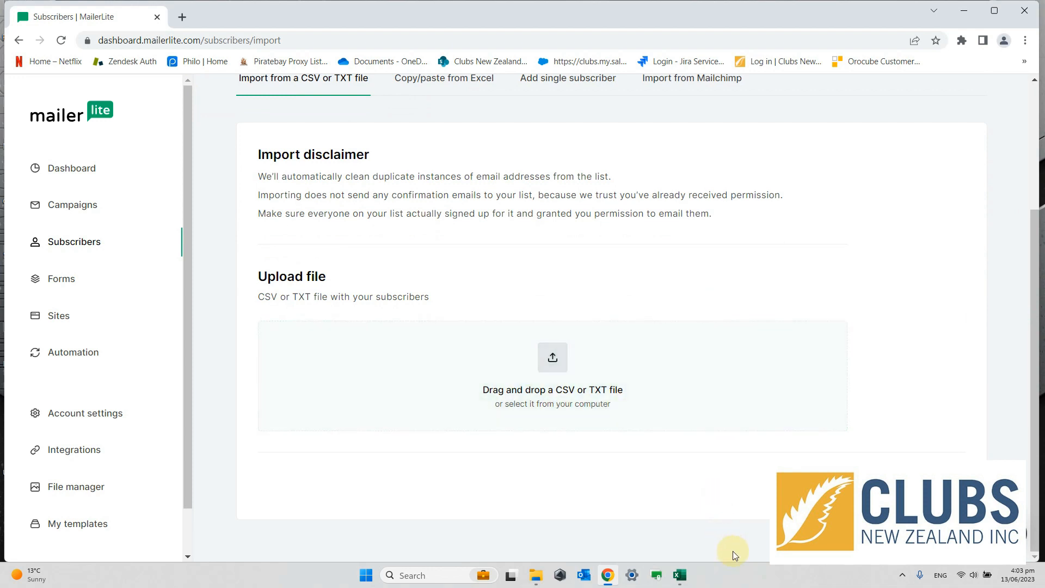
- Switch to Excel, save the "mailerlite test" sheet as CSV (Comma delimited) over the existing file in Desktop > Temp, and close Excel
mouse_move(680, 581)
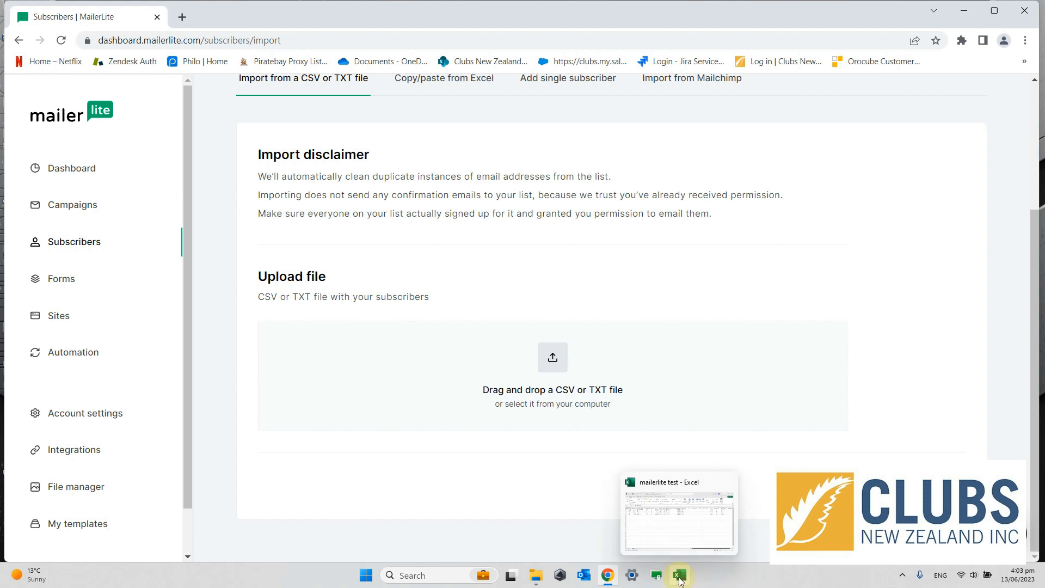
left_click(680, 580)
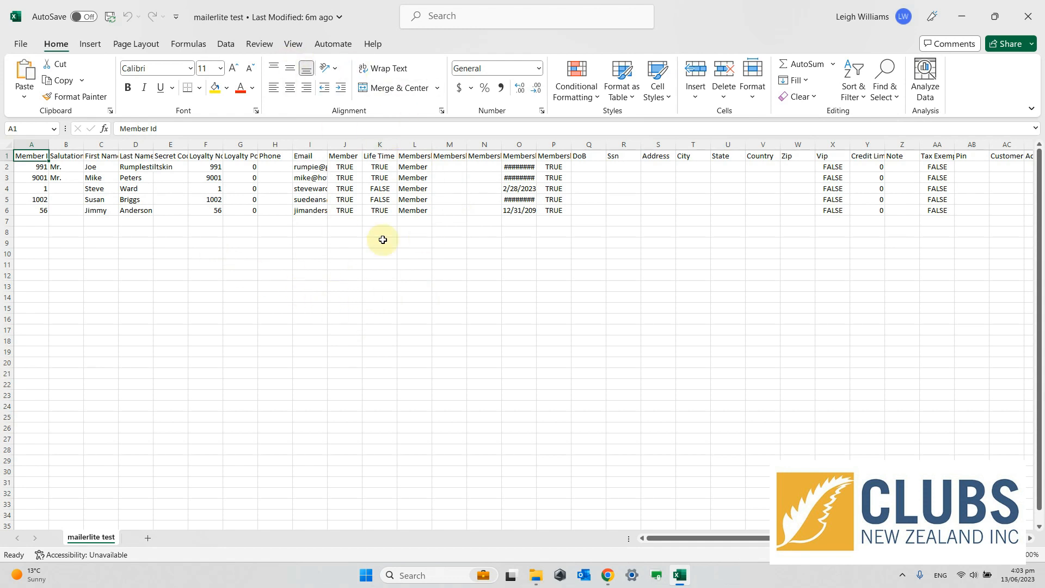
left_click(18, 46)
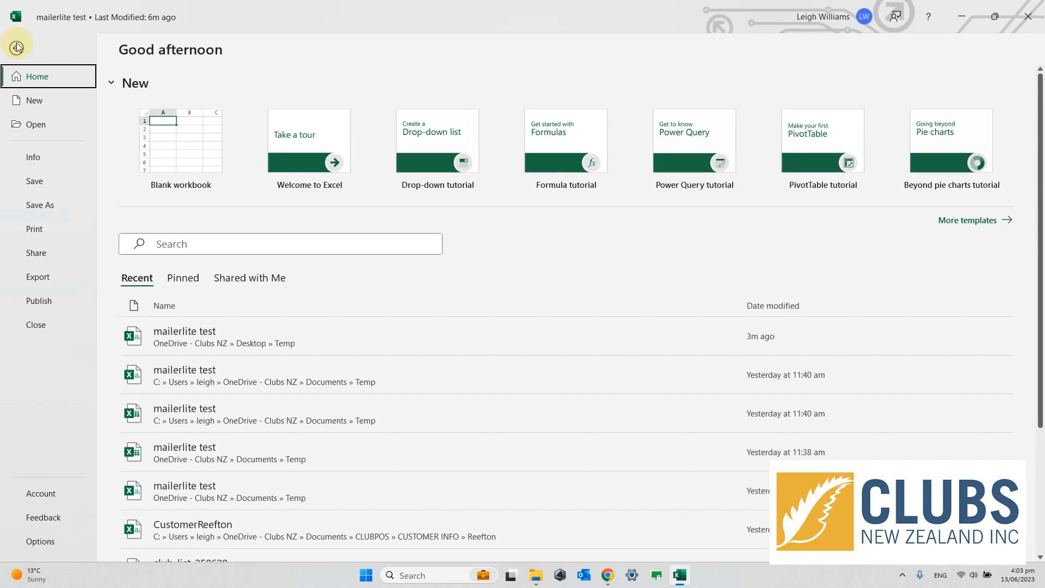
left_click(38, 209)
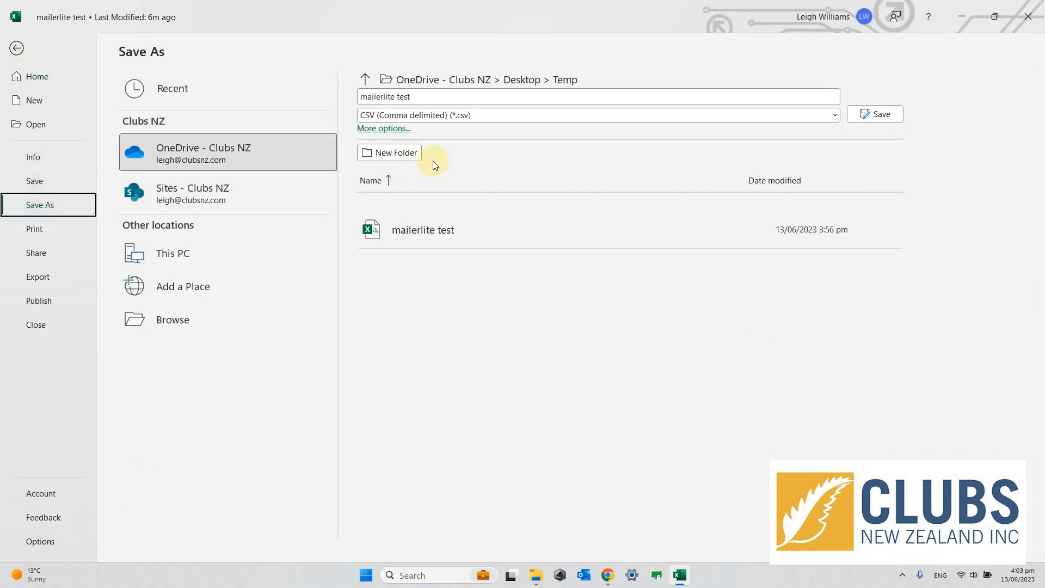
left_click(488, 115)
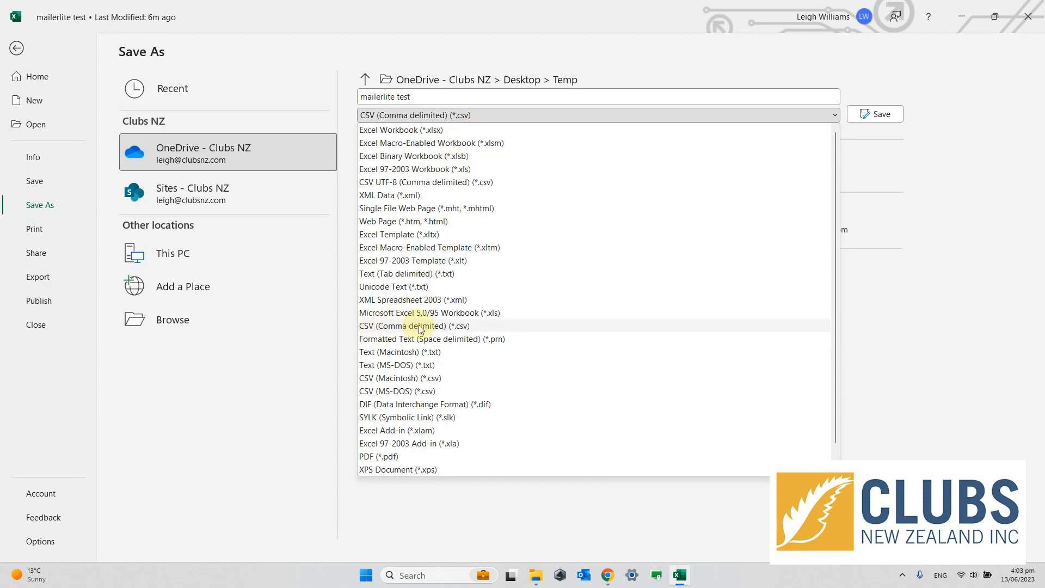
left_click(464, 327)
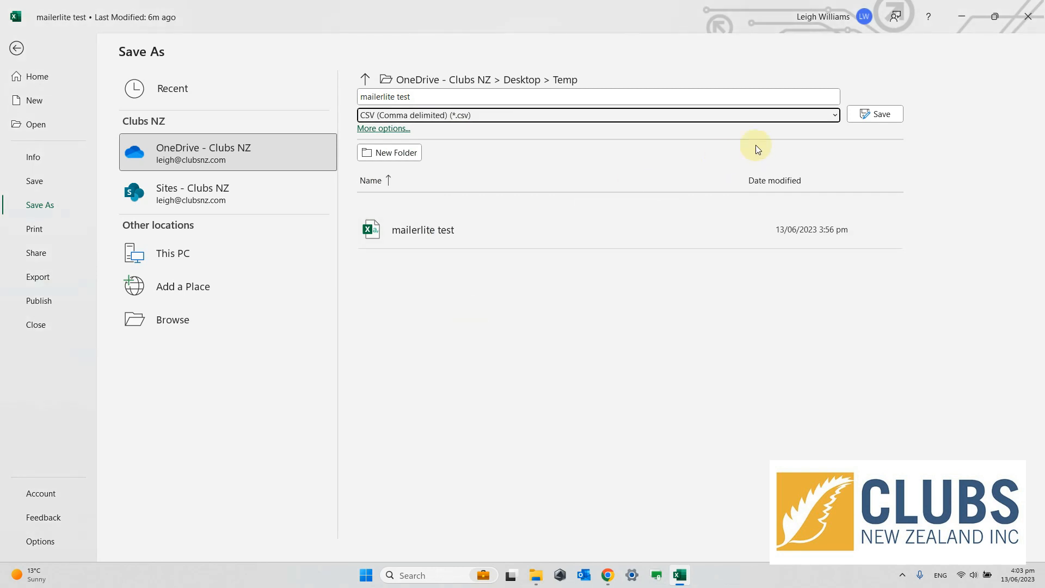
left_click(875, 116)
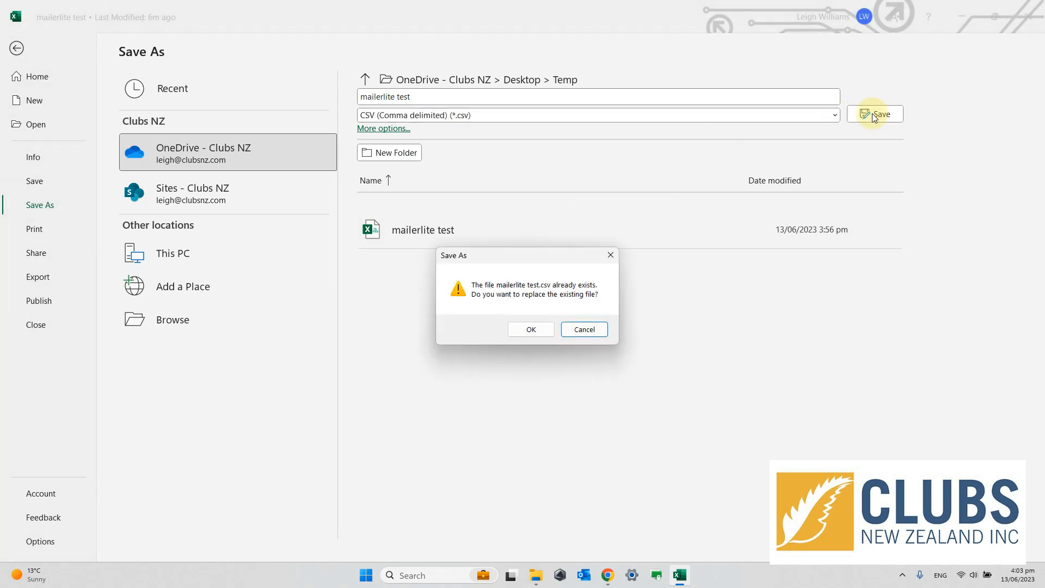
left_click(547, 329)
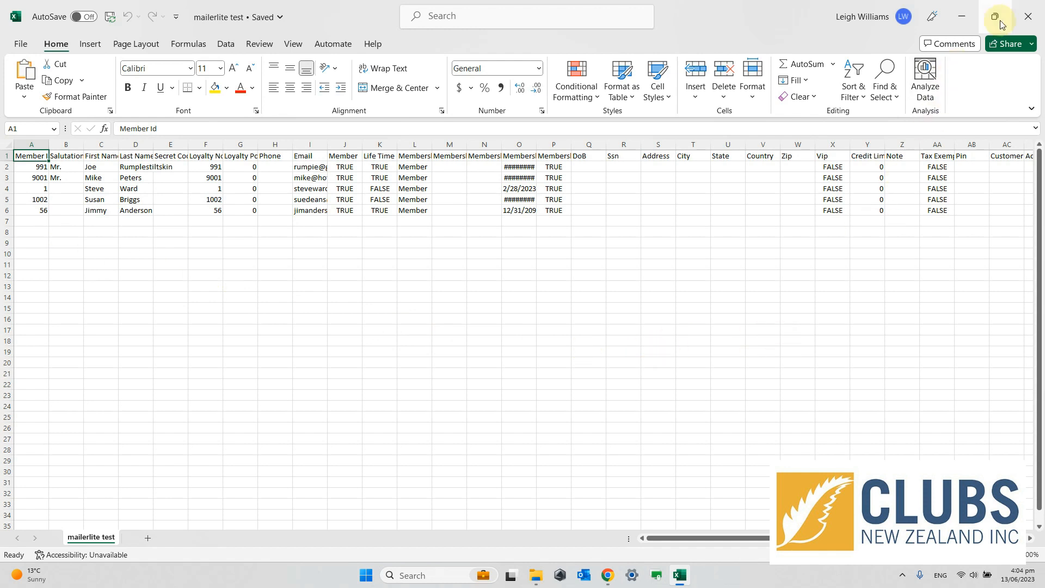
left_click(1028, 16)
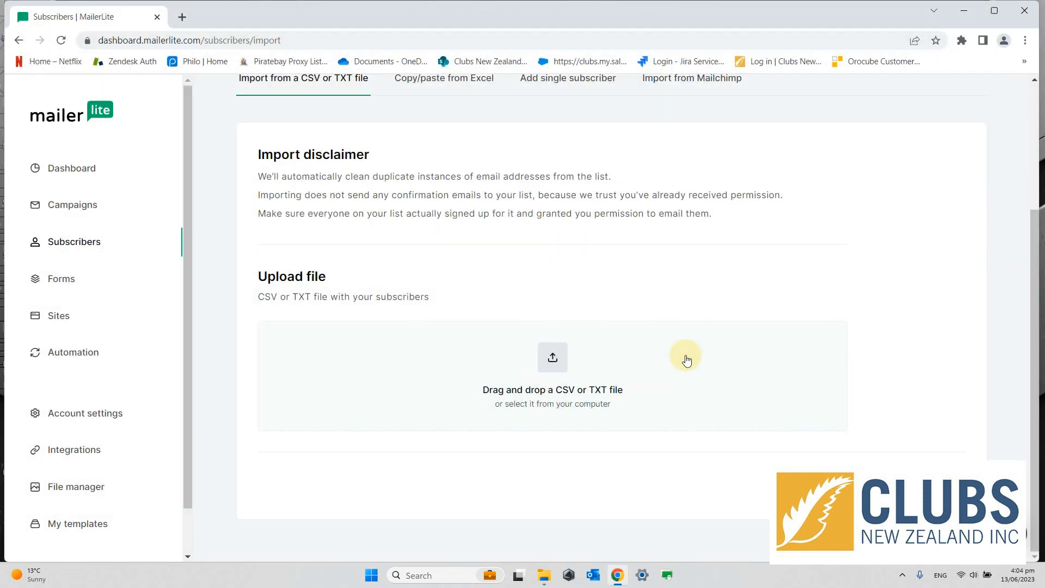
- Upload the "mailerlite test" file from the Documents > Temp folder in File Explorer as the subscriber import file
left_click(547, 576)
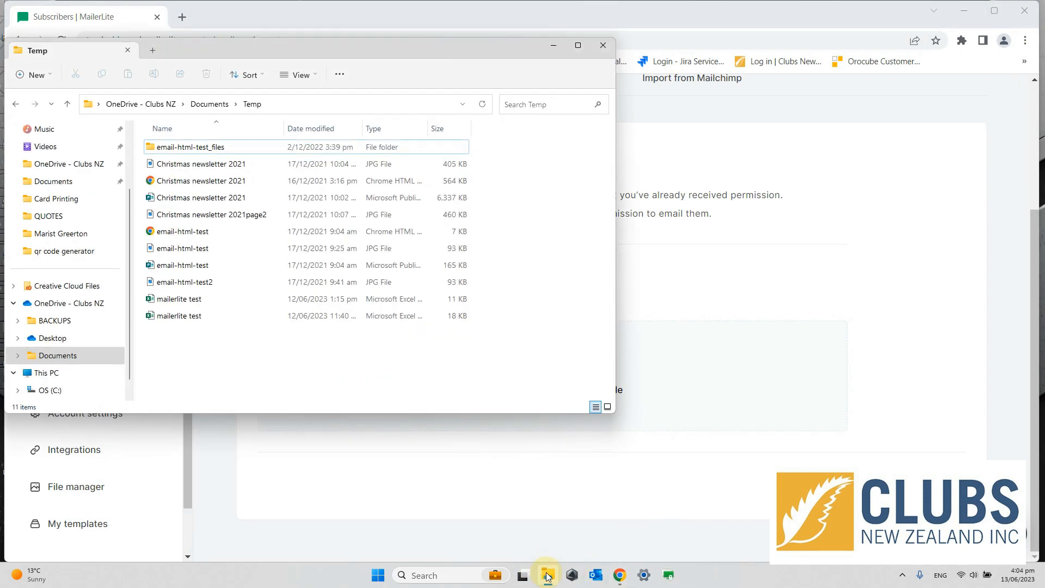
left_click(201, 299)
left_click_drag(207, 301, 682, 369)
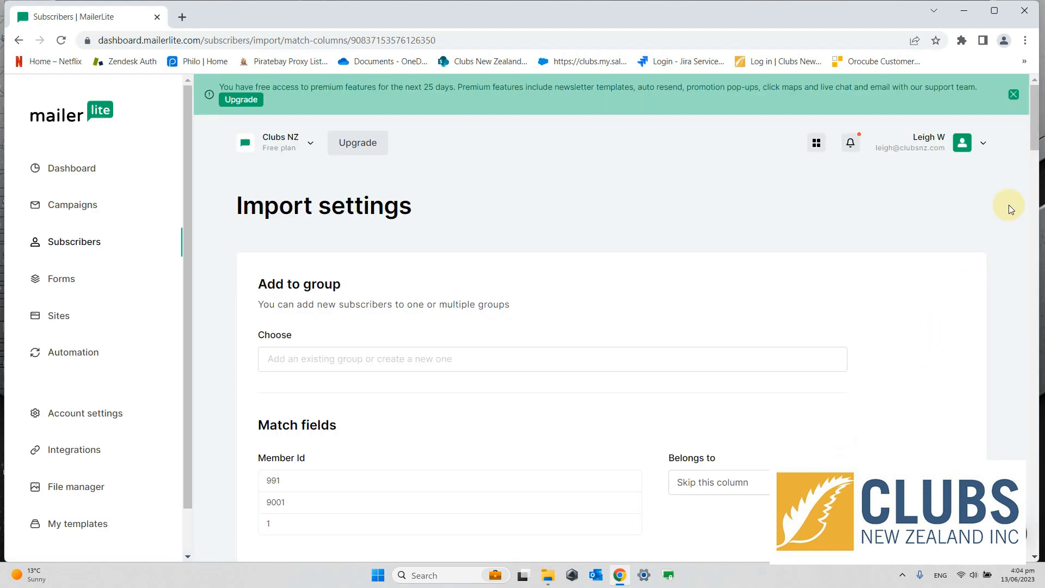
- Match the First Name column to the Name field and the Last Name column to the Last name field
left_click_drag(1034, 132, 1039, 164)
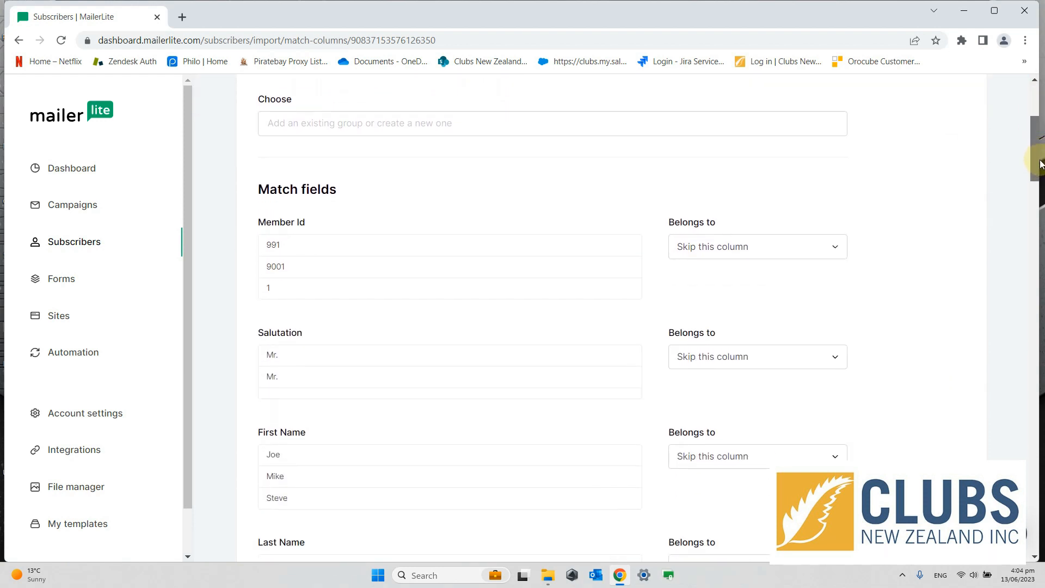
left_click_drag(1040, 163, 1042, 192)
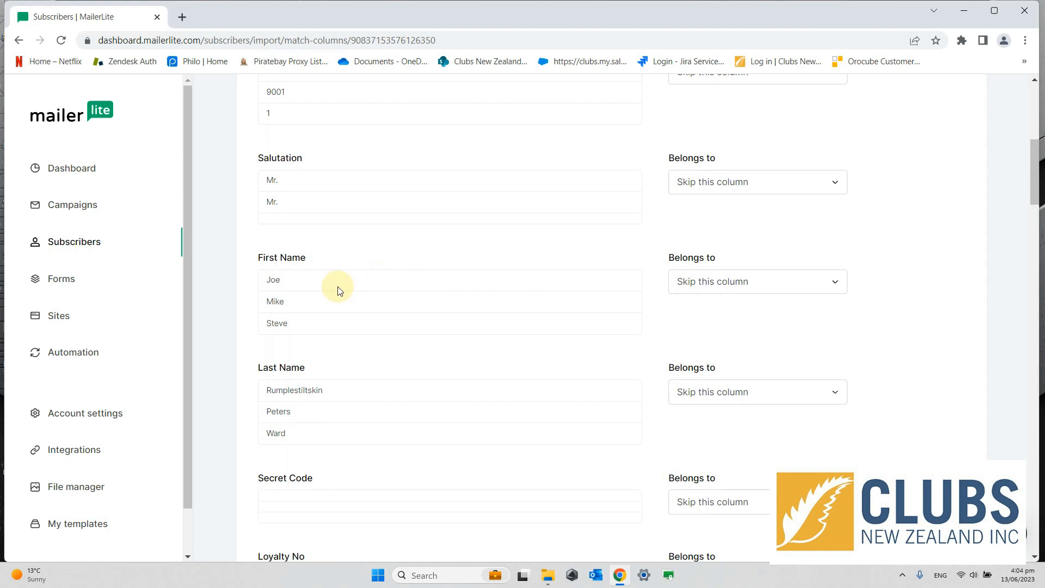
left_click(790, 283)
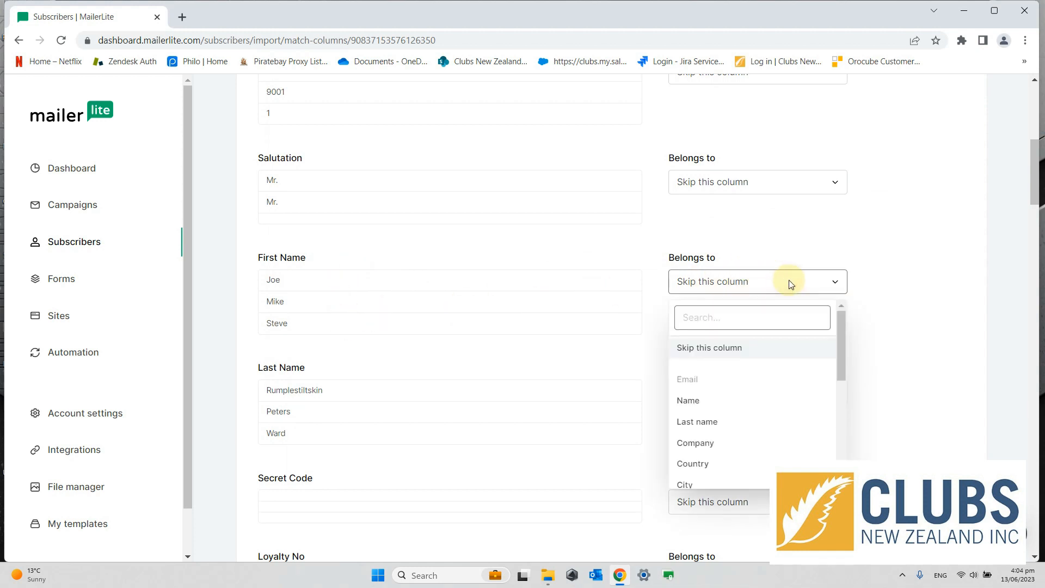
left_click(696, 401)
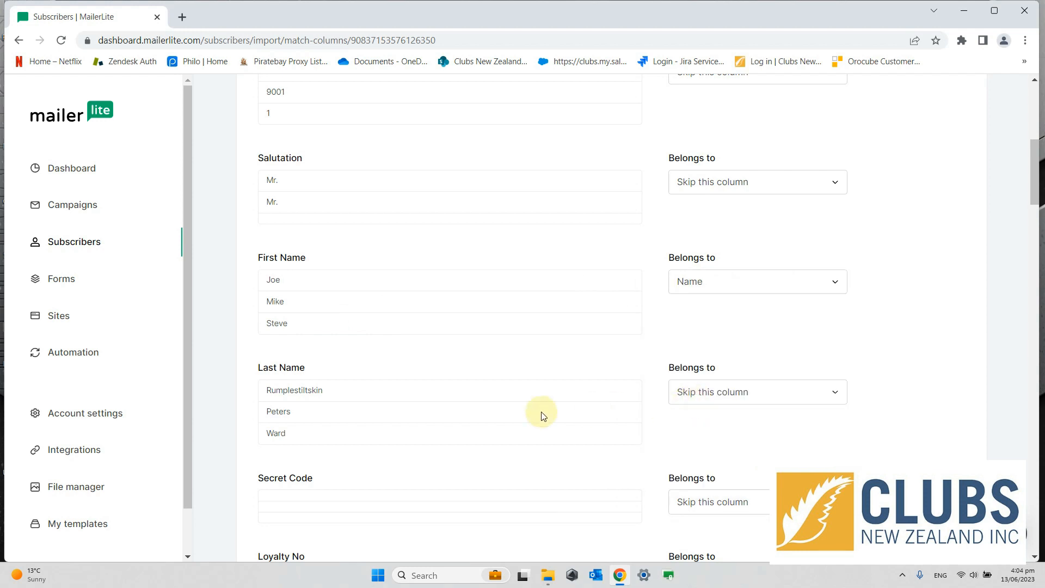
left_click(769, 394)
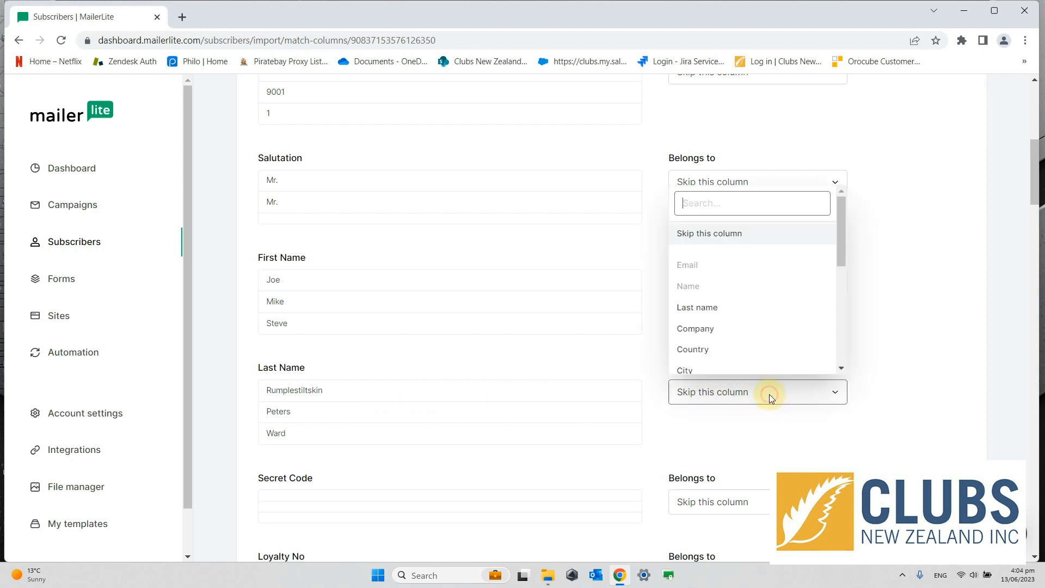
left_click(712, 308)
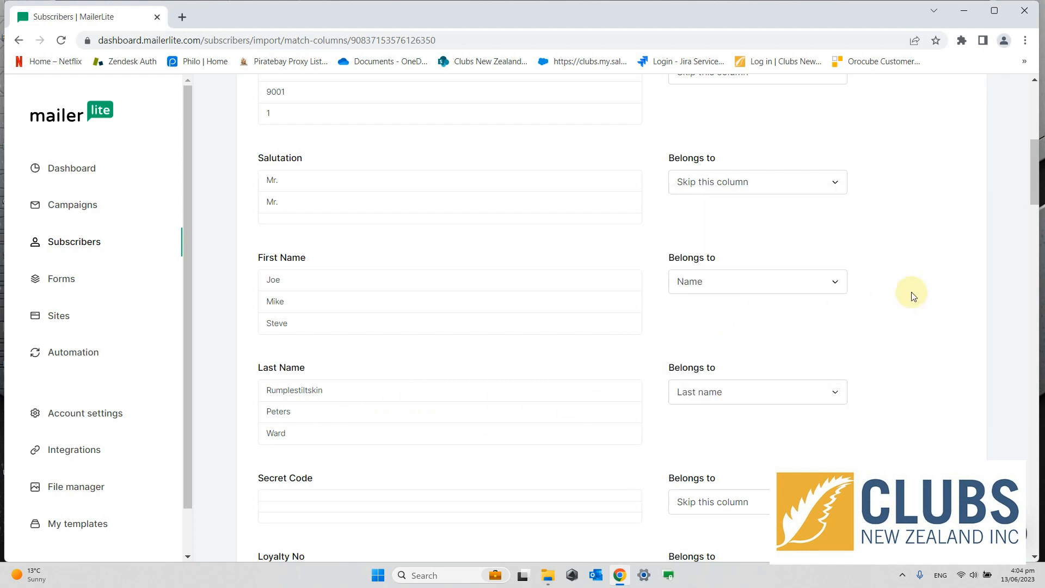
- Match the imported Email column to the Email field
left_click_drag(1034, 169, 1040, 250)
left_click(798, 286)
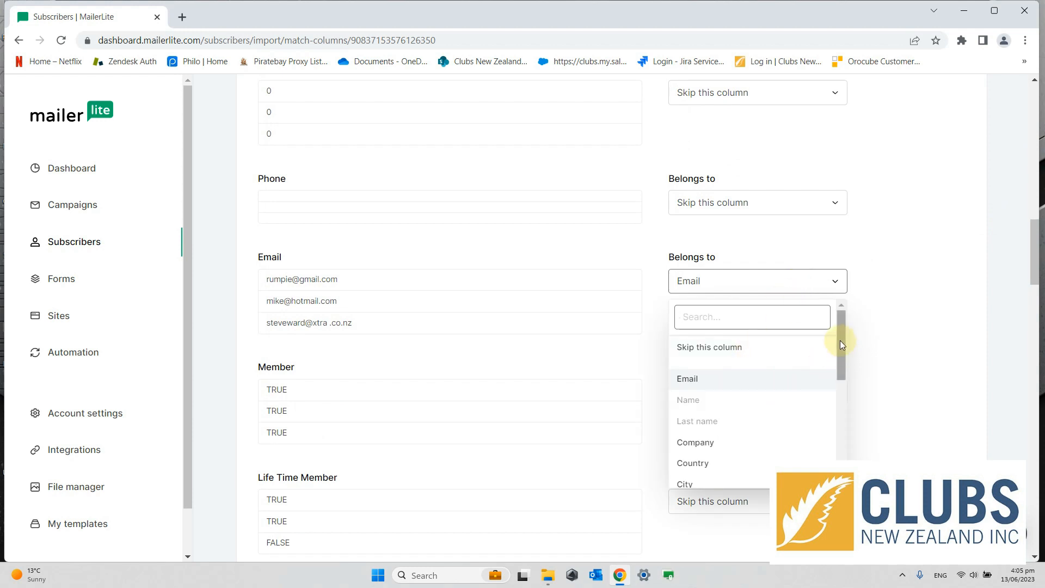
left_click(700, 380)
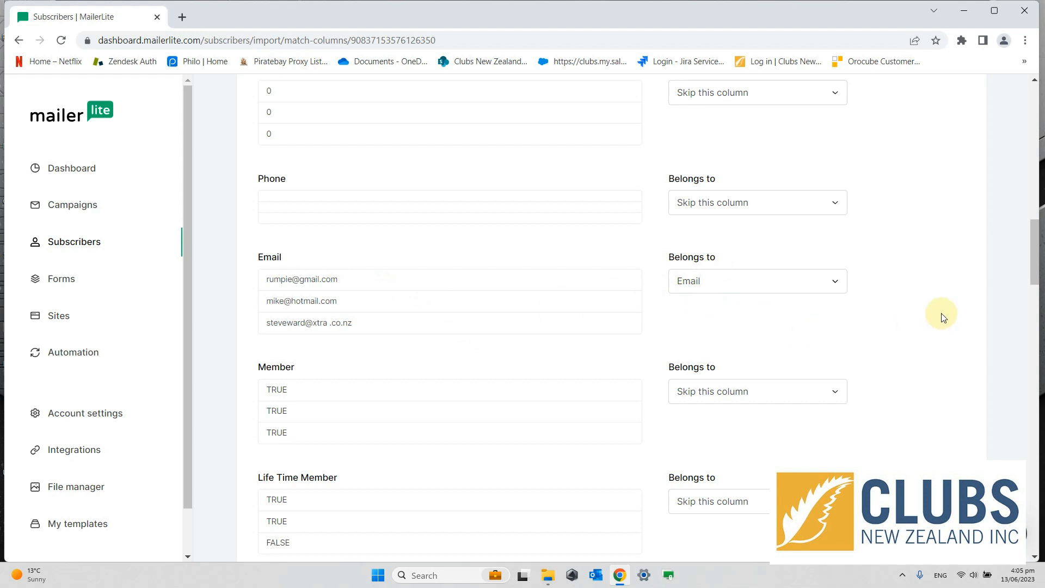
- Match the Member Id column to a new text field named "member number"
left_click_drag(1032, 257, 1026, 233)
scroll(1019, 196, "up", 6)
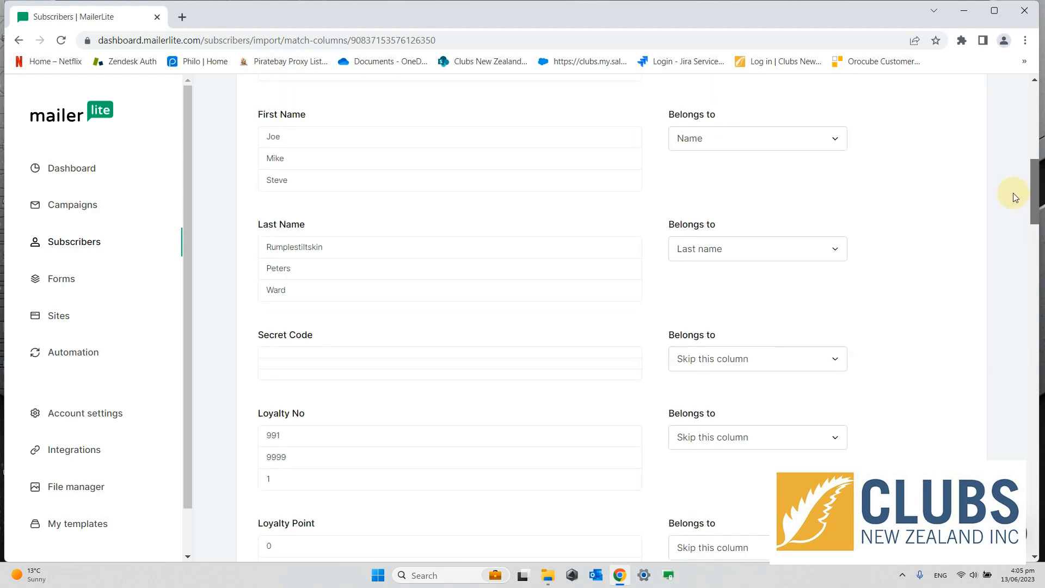
scroll(1027, 226, "down", 7)
left_click_drag(1028, 226, 1036, 143)
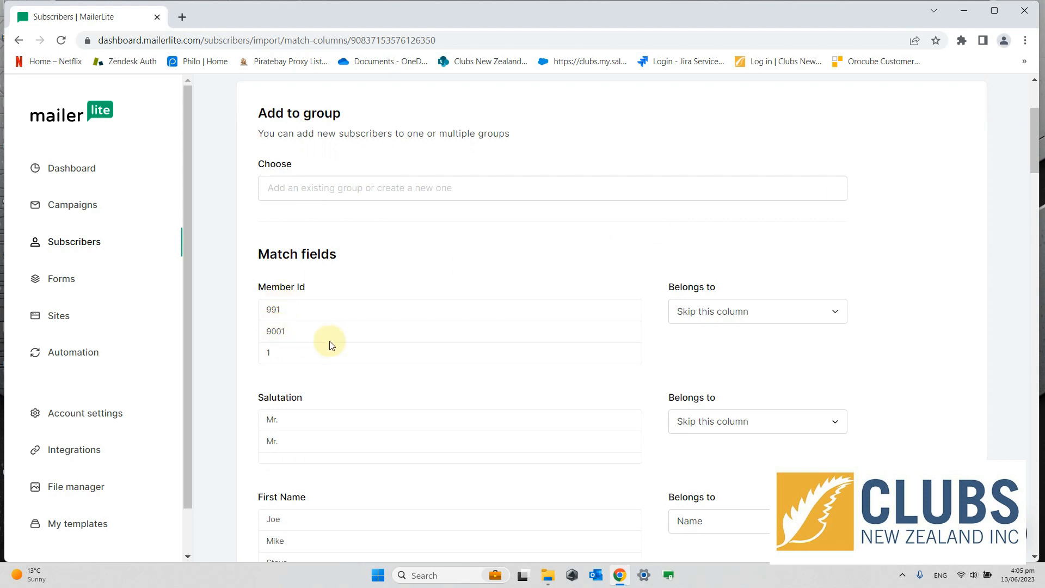
left_click(782, 310)
left_click_drag(840, 380, 842, 453)
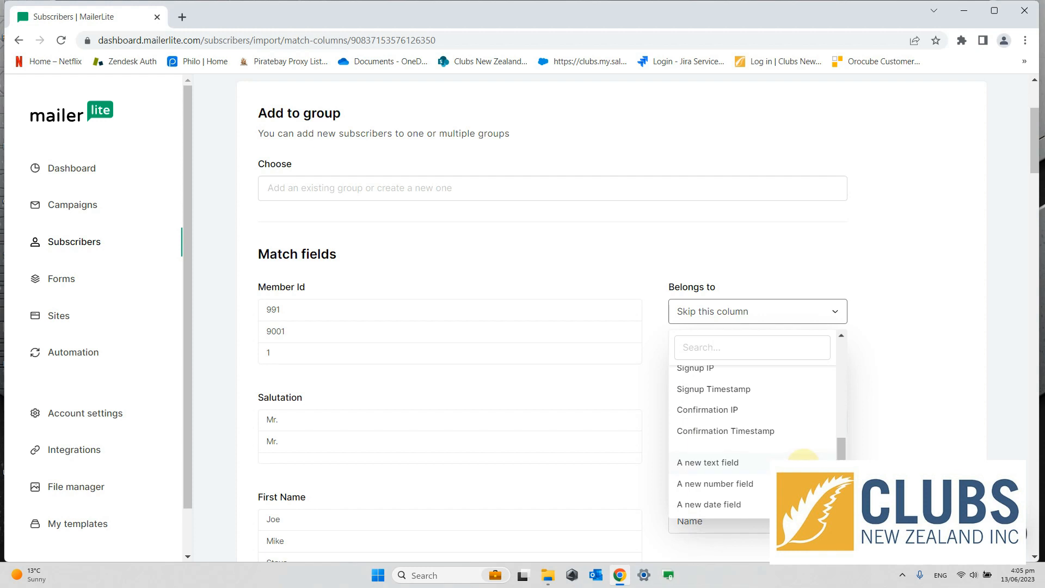
left_click(730, 466)
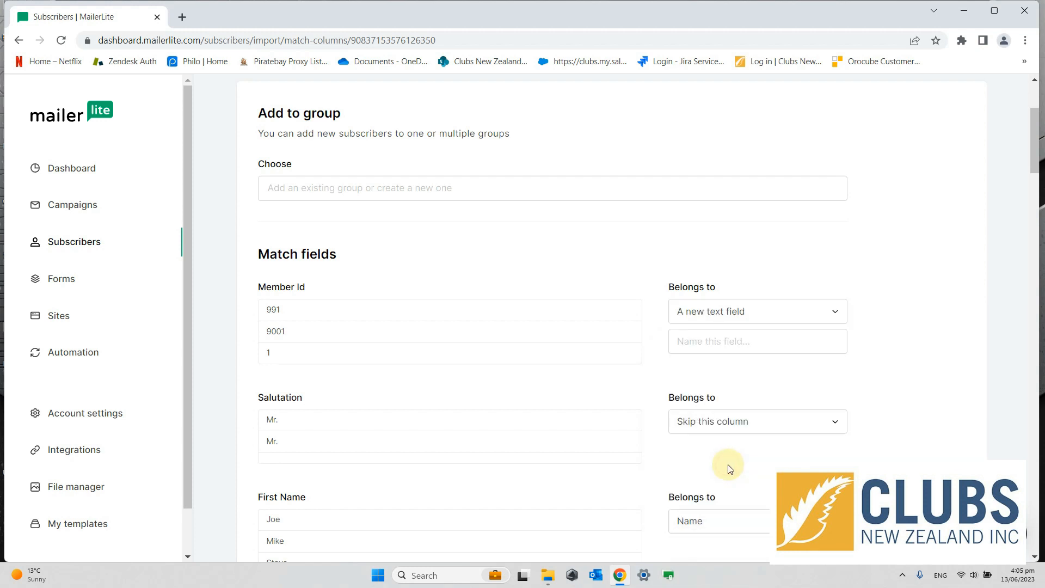
left_click(759, 340)
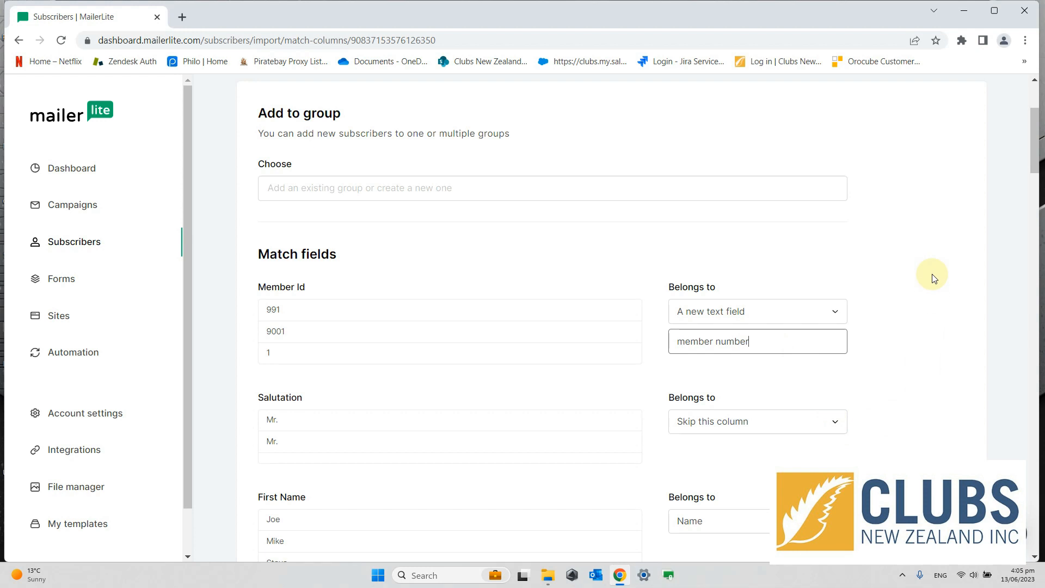
- Try to submit the import settings with the Active column skipped and only filled fields updated
left_click_drag(1033, 132, 1039, 521)
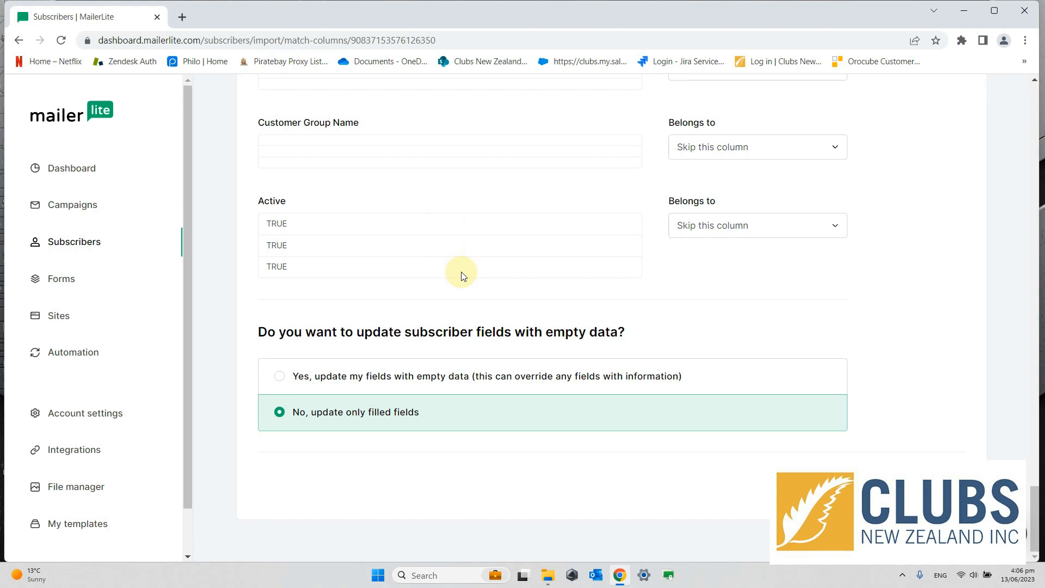
left_click(738, 229)
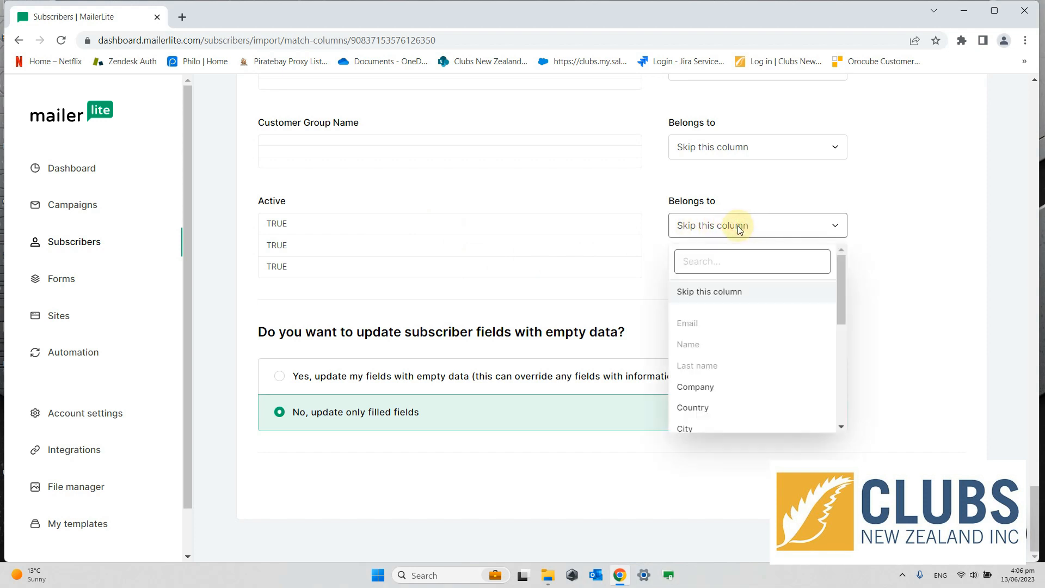
left_click(884, 267)
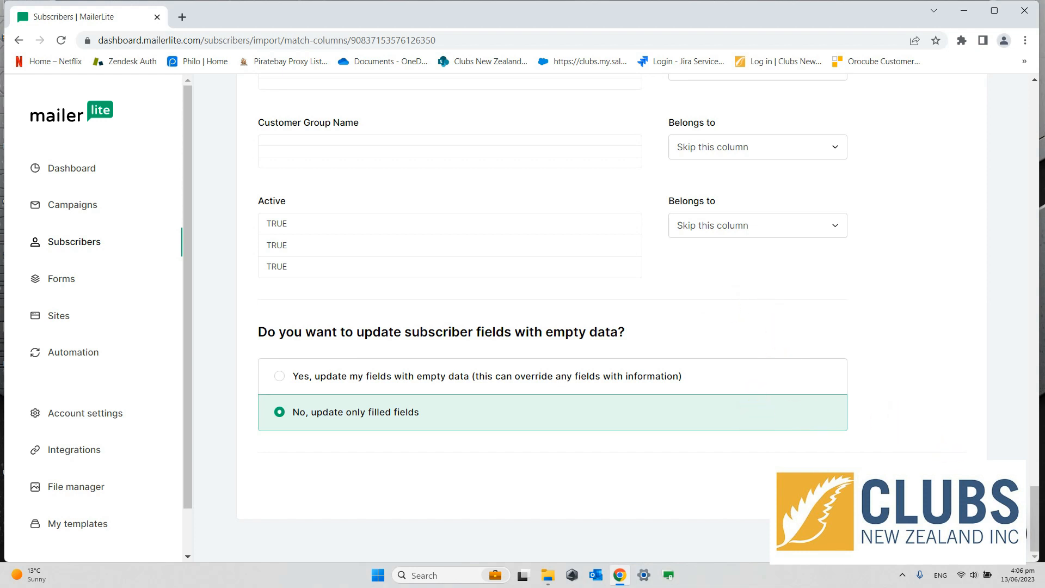
left_click(934, 486)
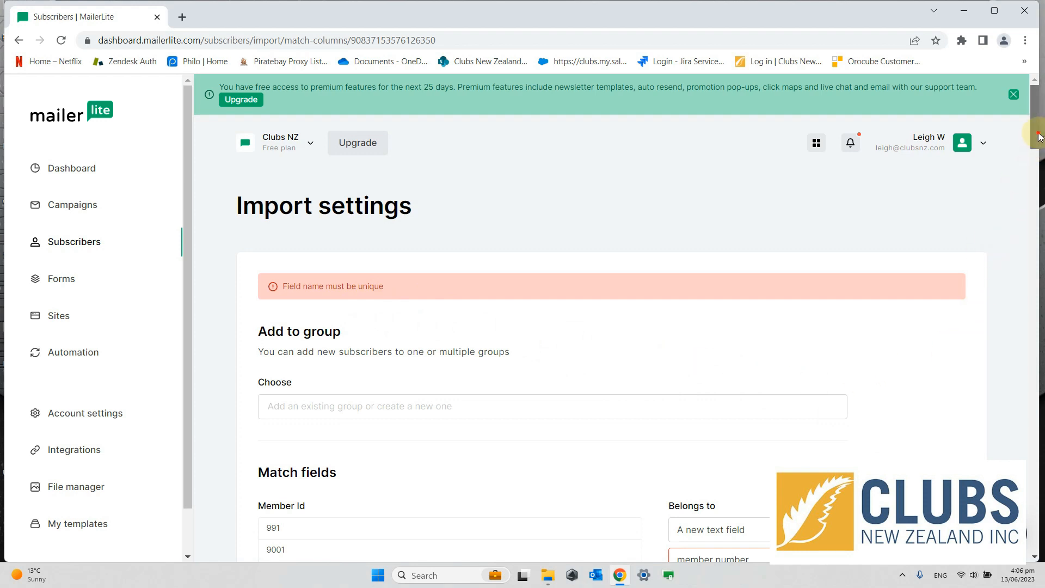
- Give the Member Id column's new text field a different name ending in "id" and run the import
scroll(1038, 164, "down", 2)
scroll(1038, 165, "down", 2)
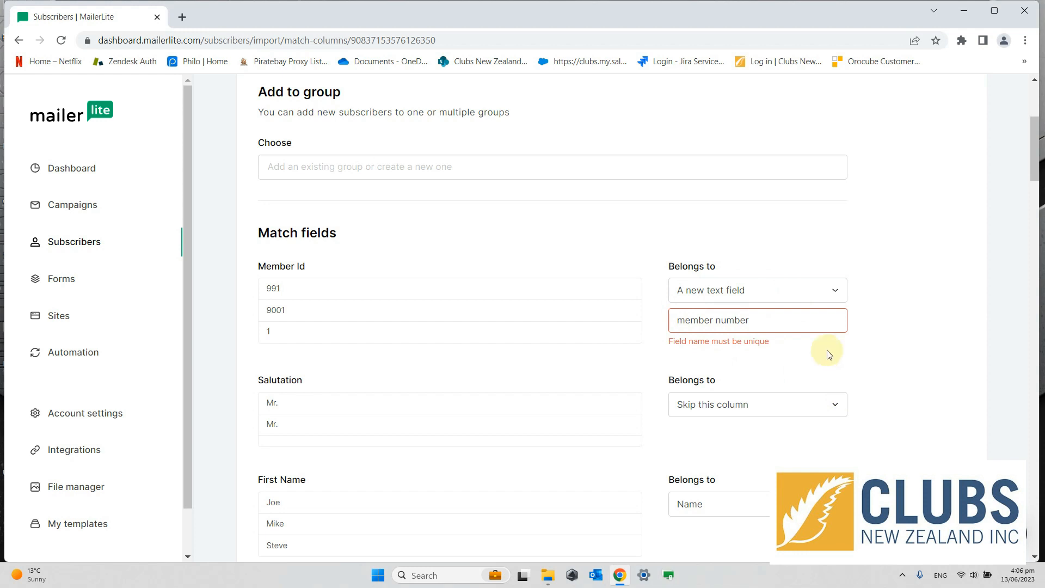
left_click(794, 324)
key("BackSpace")
key("BackSpace")
key("BackSpace")
type("id")
left_click_drag(1035, 154, 1039, 529)
left_click(941, 486)
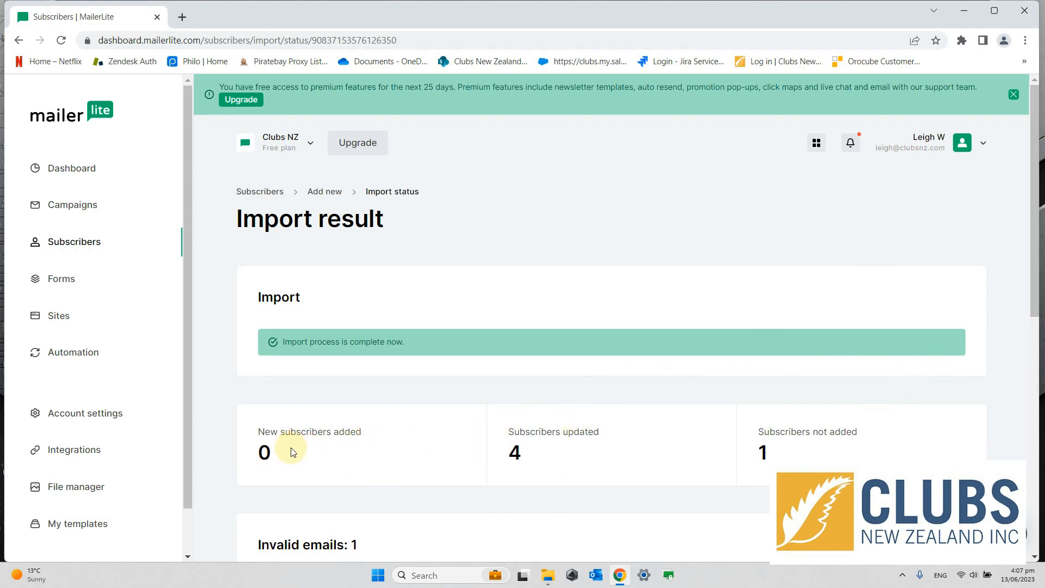
- Remove the stray space from the domain of the invalid email address in the import result and save the correction
left_click_drag(1036, 201, 1040, 380)
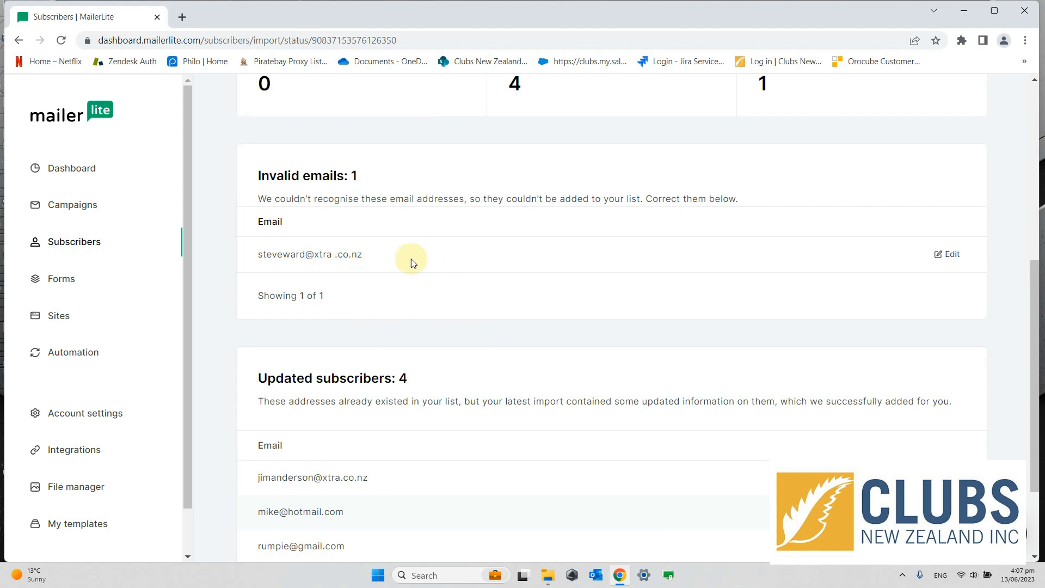
left_click(955, 255)
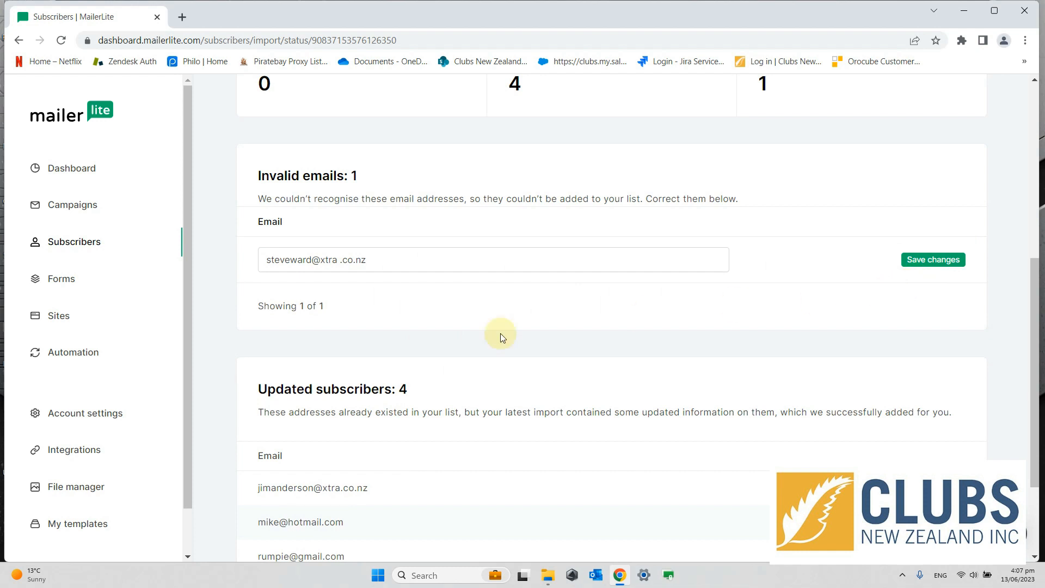
left_click(339, 258)
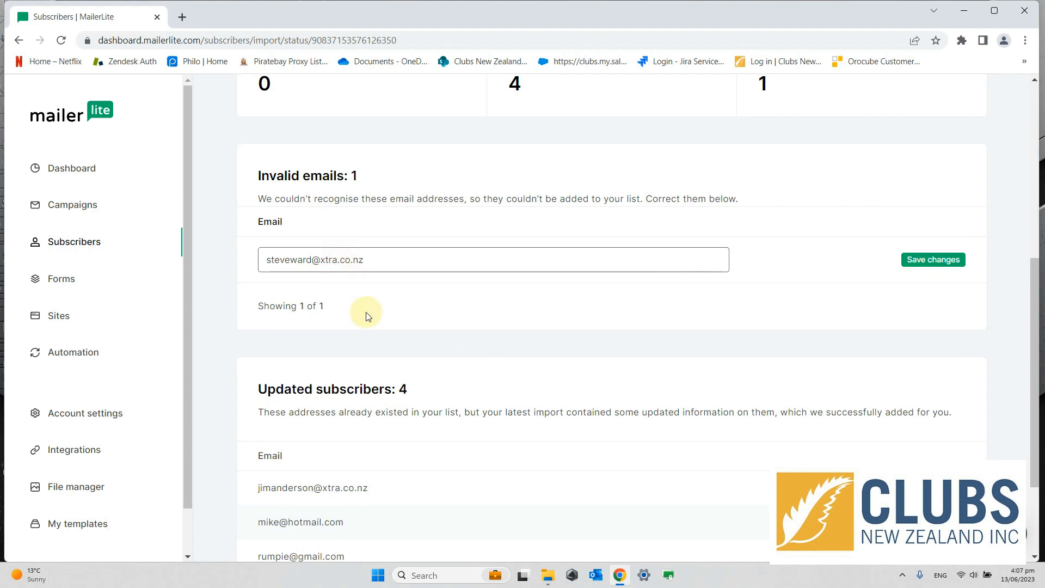
left_click(923, 261)
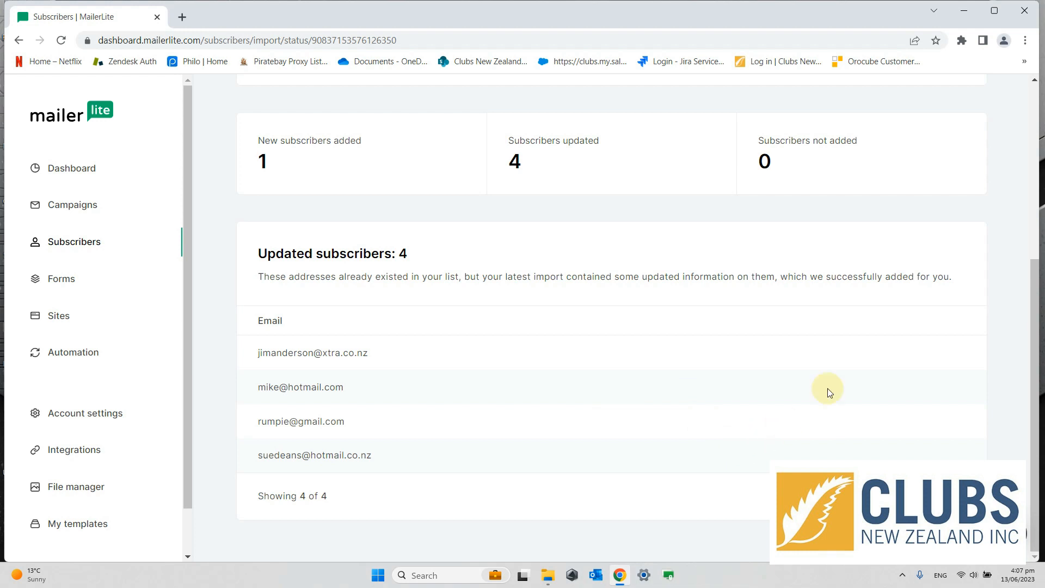
- Create a new regular campaign named "test1" and continue to its details
mouse_move(1039, 289)
left_mouse_down()
mouse_move(1039, 97)
mouse_move(1030, 291)
mouse_move(1030, 135)
mouse_move(1017, 208)
mouse_move(1030, 308)
left_mouse_up()
left_click(68, 207)
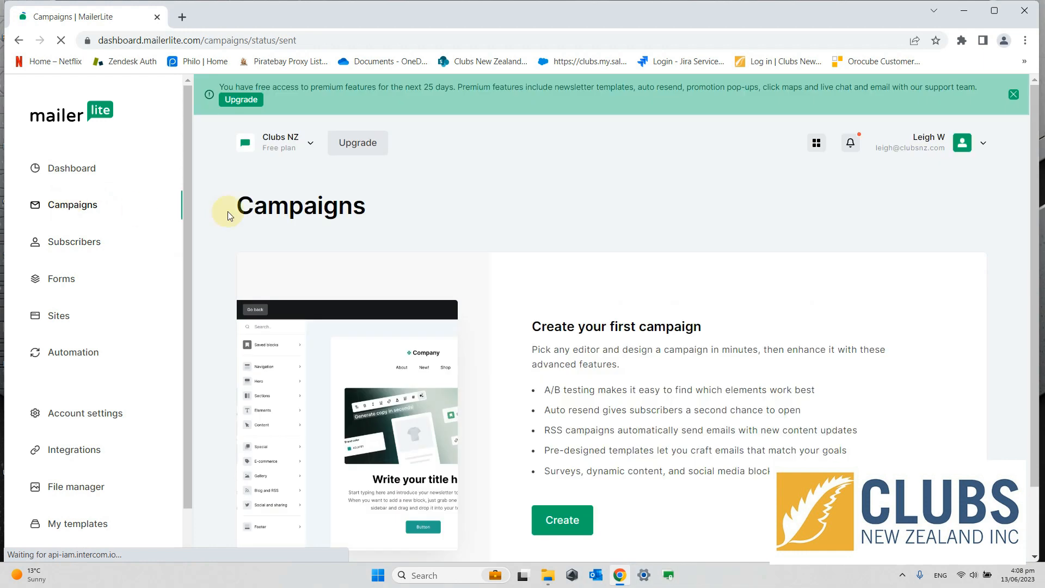
left_click(564, 514)
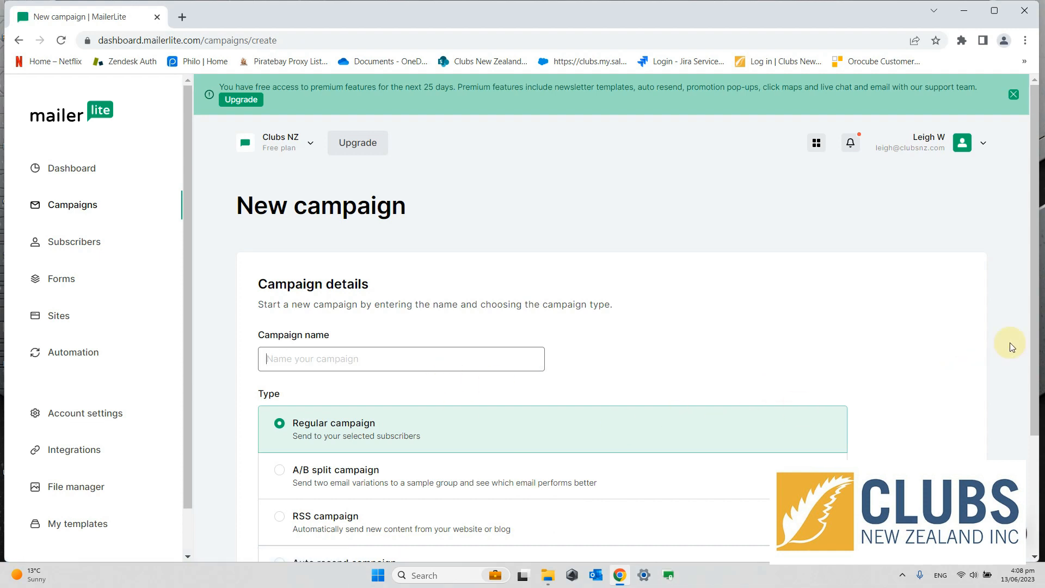
scroll(1027, 240, "down", 3)
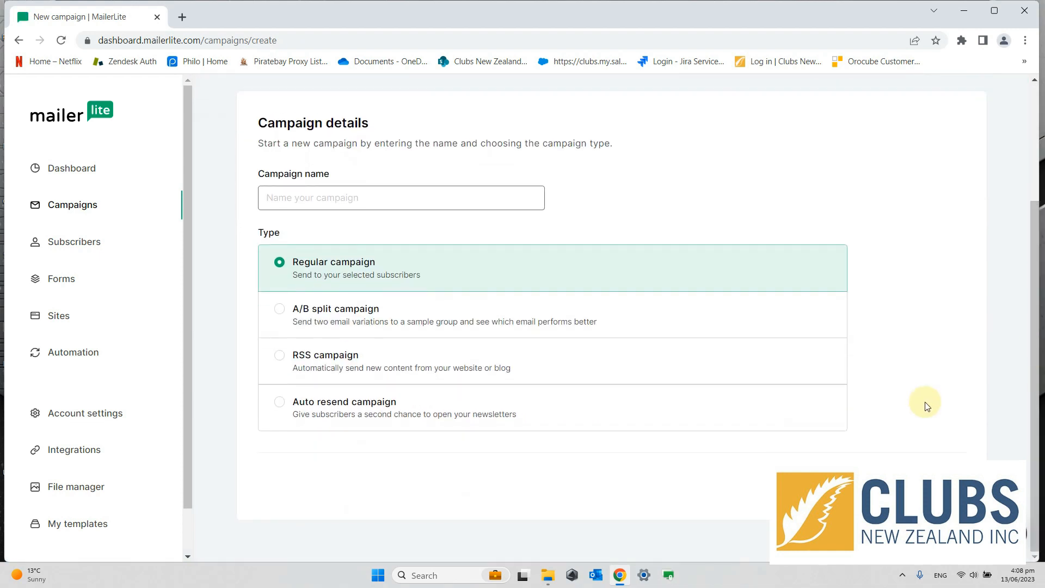
left_click(384, 200)
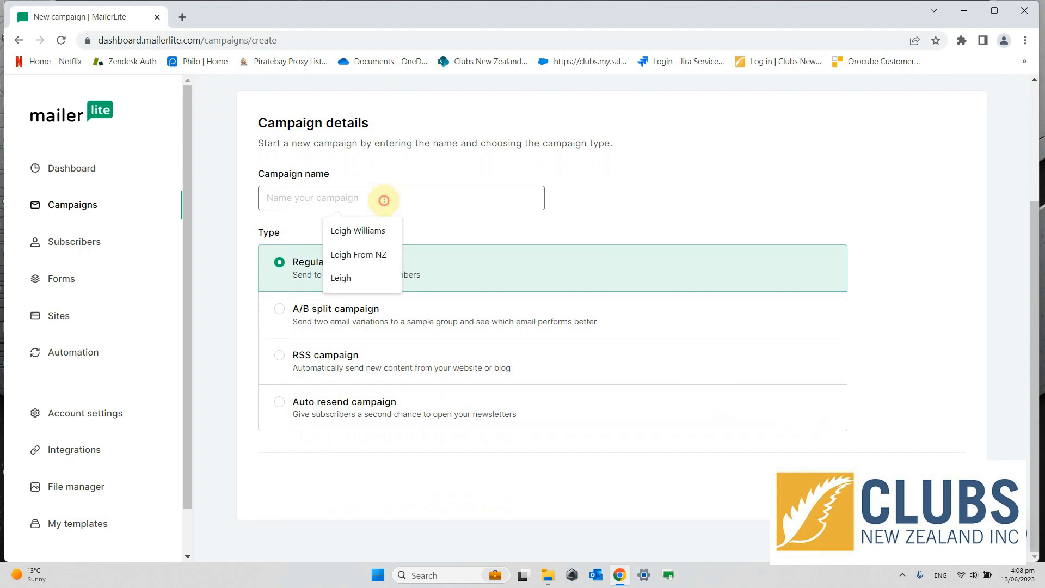
type("yesy")
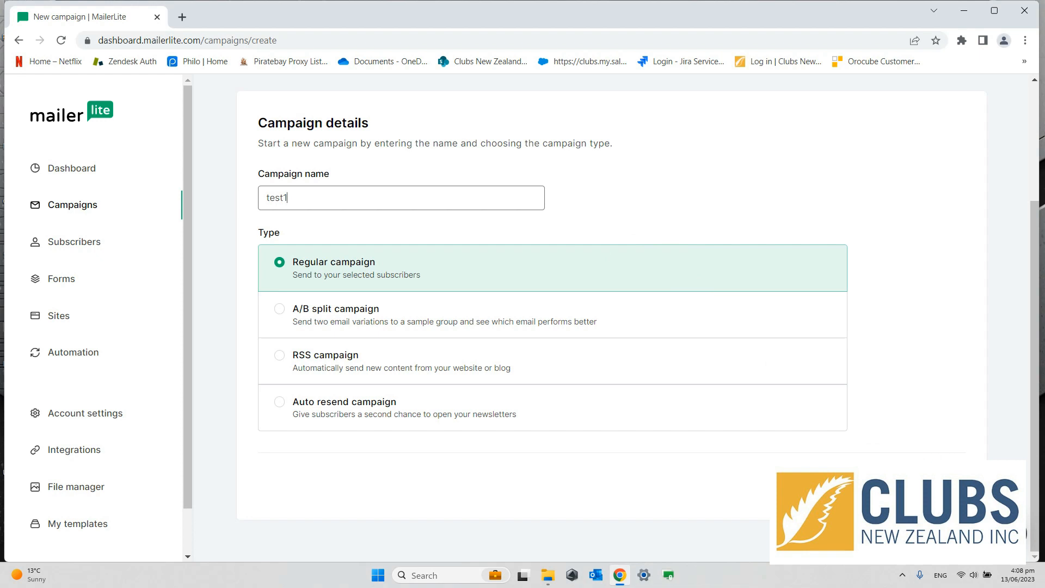
left_click(919, 486)
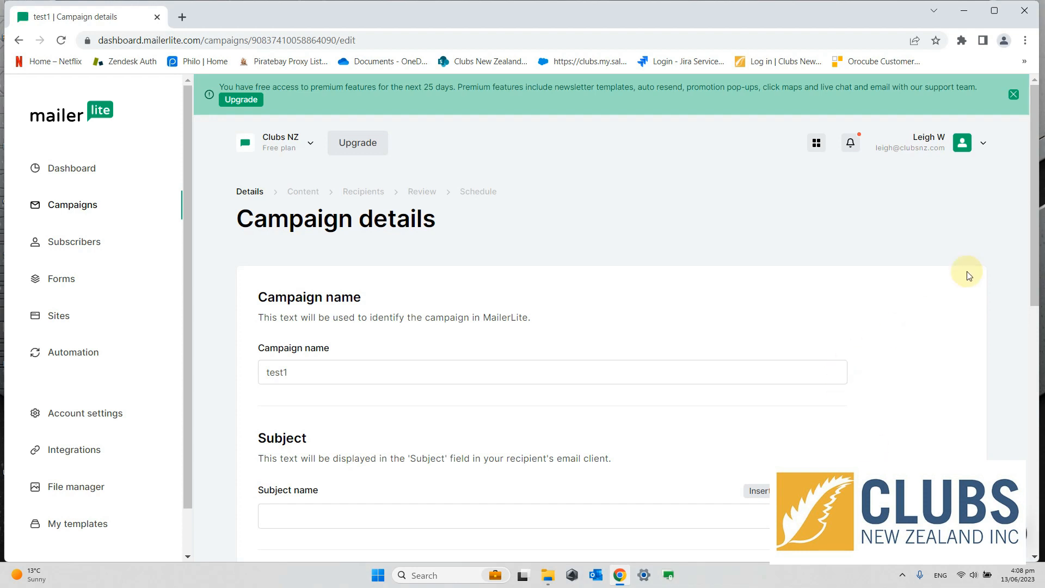
- Examine the campaign's subject, sender, tracking and language settings
left_click_drag(1040, 222, 1038, 374)
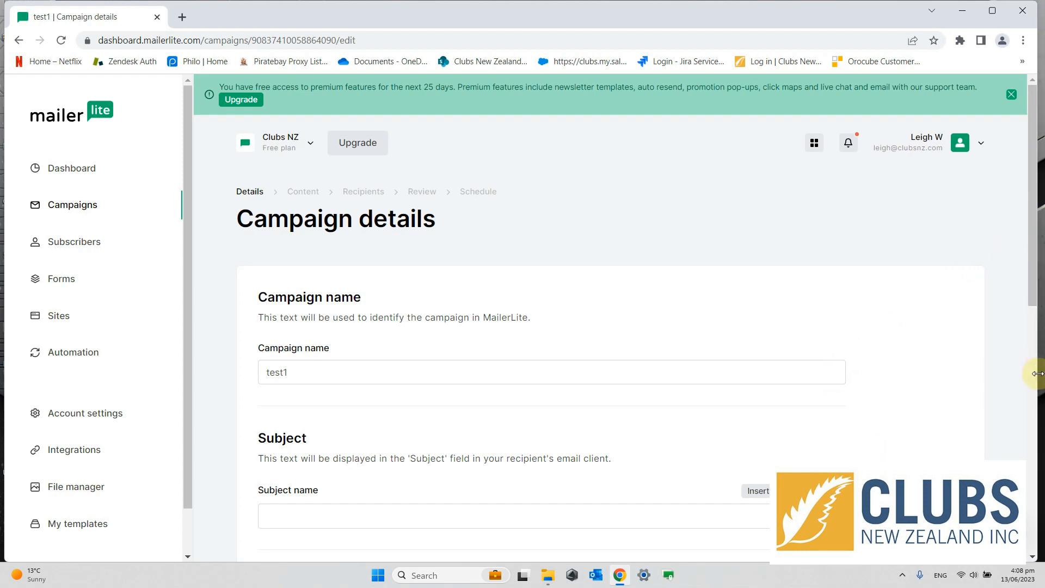
left_click(1037, 417)
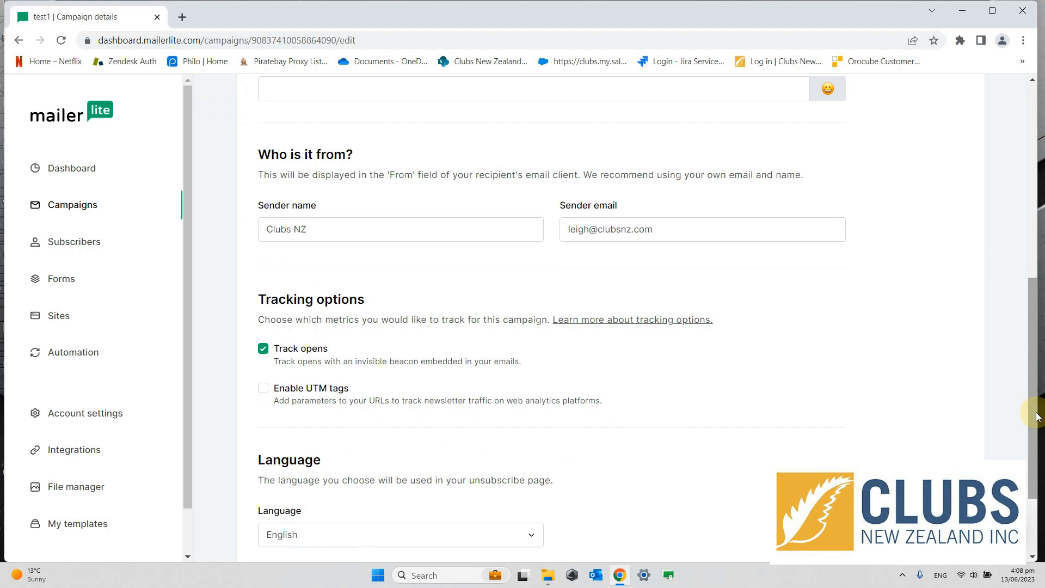
left_click_drag(1035, 411, 1037, 441)
left_click_drag(1038, 416, 1035, 357)
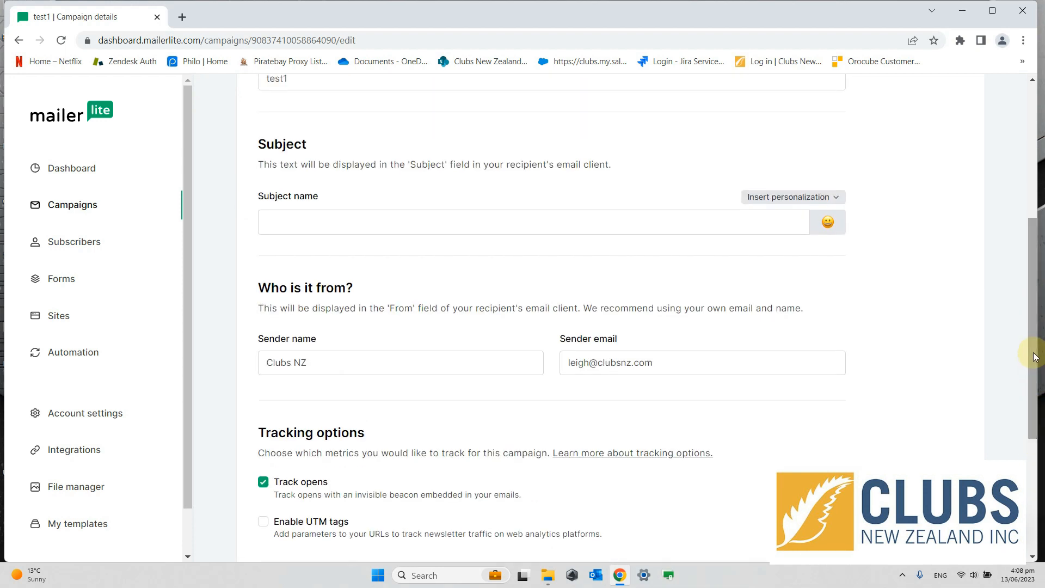